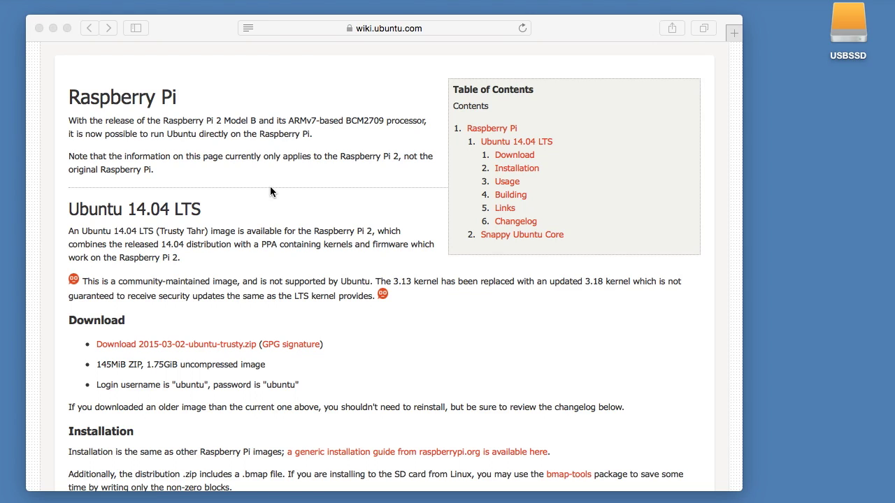
Bring the Ubuntu wiki Raspberry Pi page forward and locate the Ubuntu trusty download line
click(306, 204)
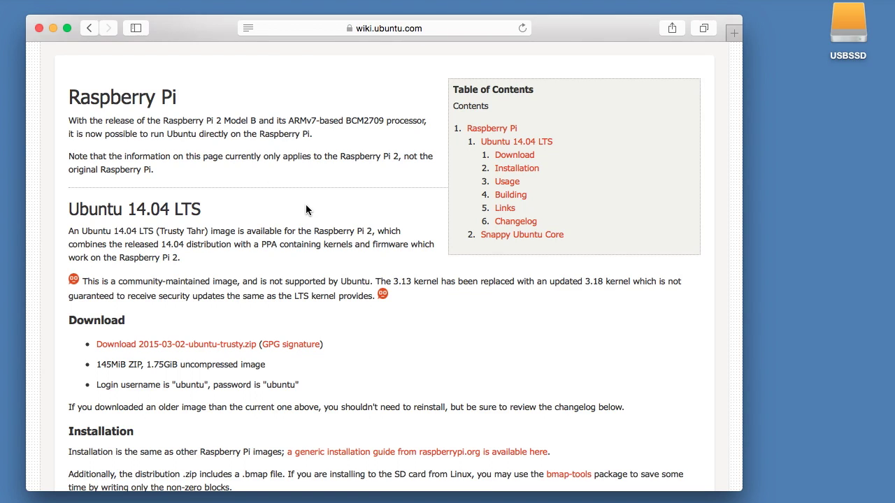
click(375, 30)
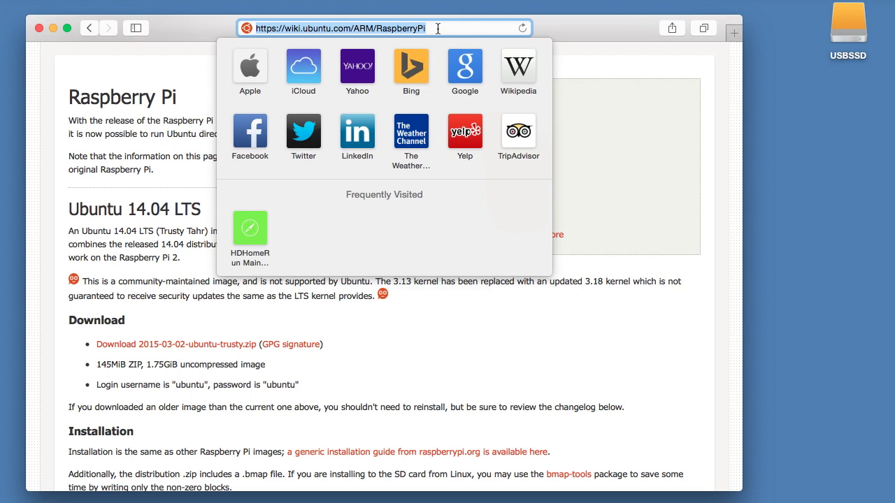
click(181, 67)
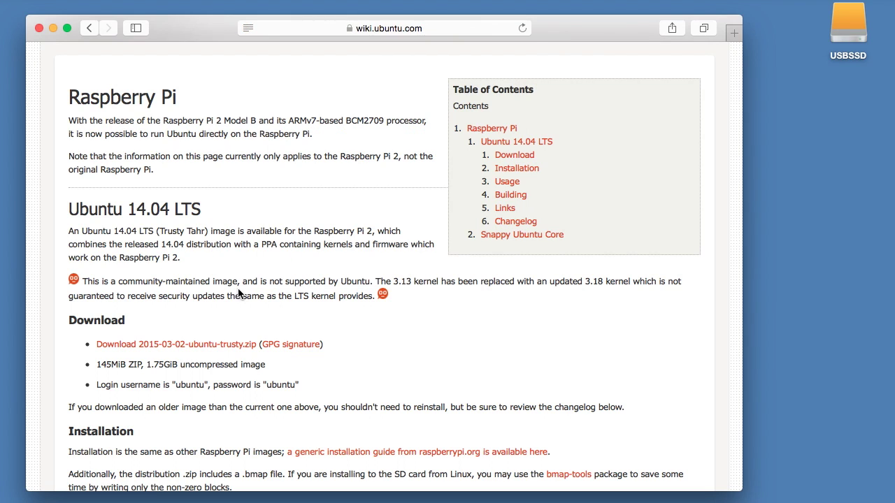
scroll(244, 279, up, 5)
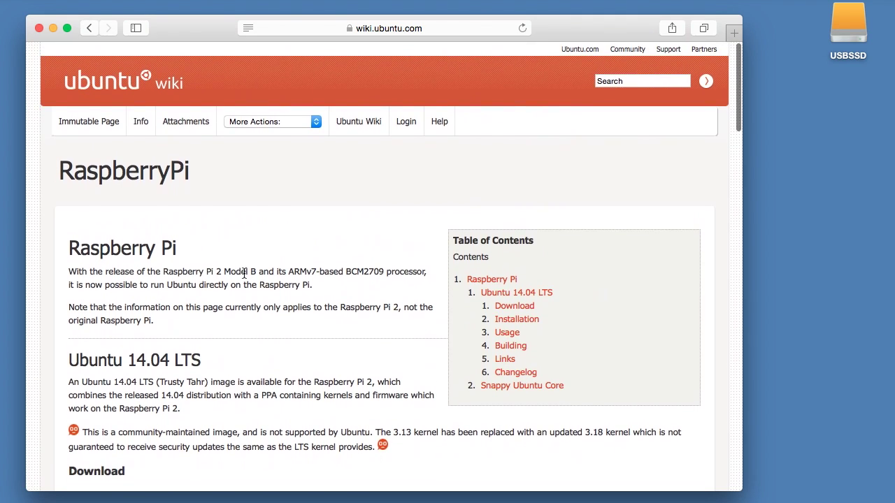
scroll(243, 275, down, 4)
scroll(244, 275, down, 1)
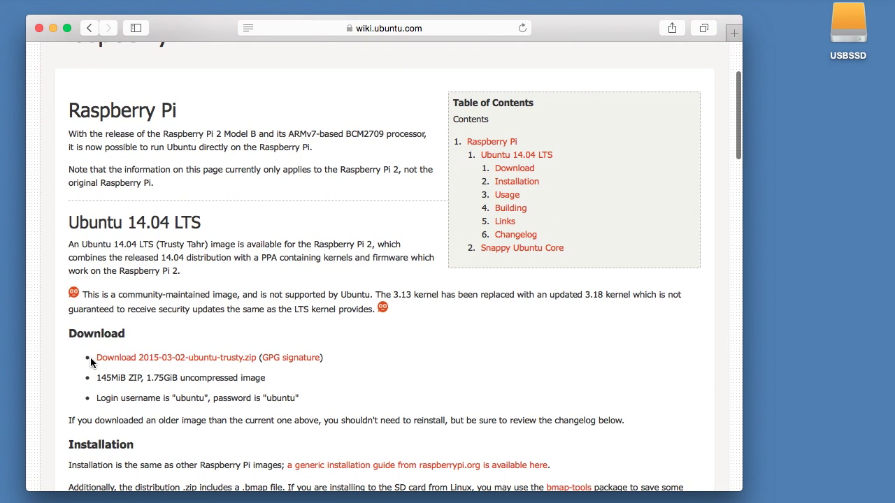
drag(90, 362, 419, 363)
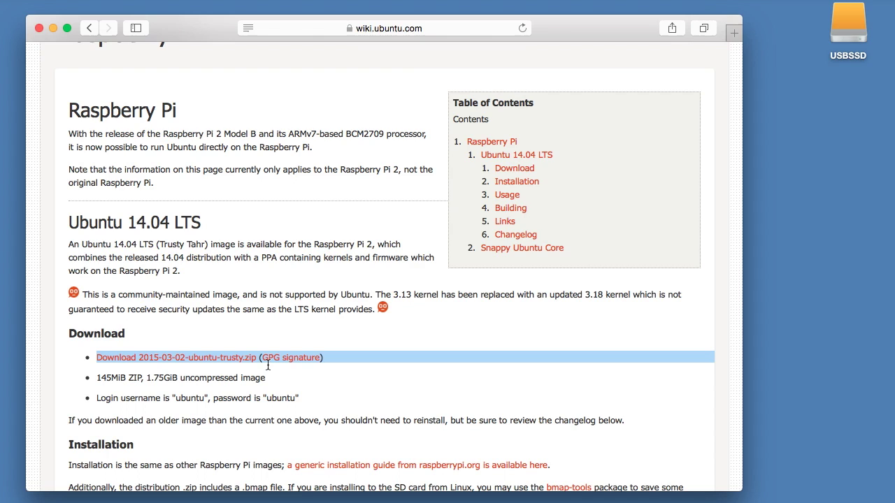
click(474, 393)
Check Finder's Downloads folder for the trusty zip and reposition the NO NAME card icon
mouse_move(631, 499)
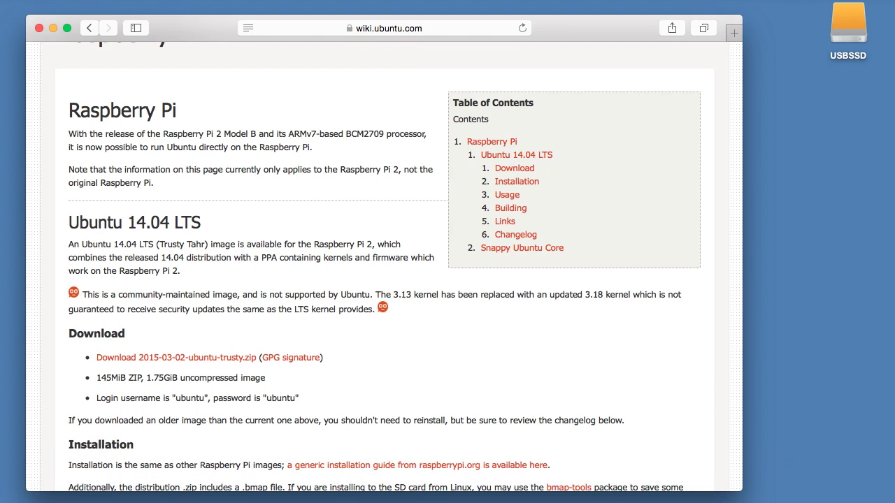
click(52, 498)
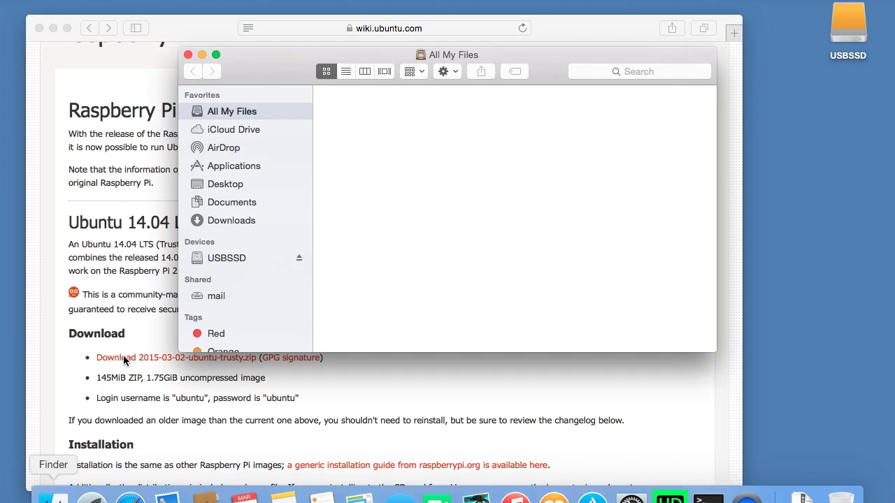
click(241, 221)
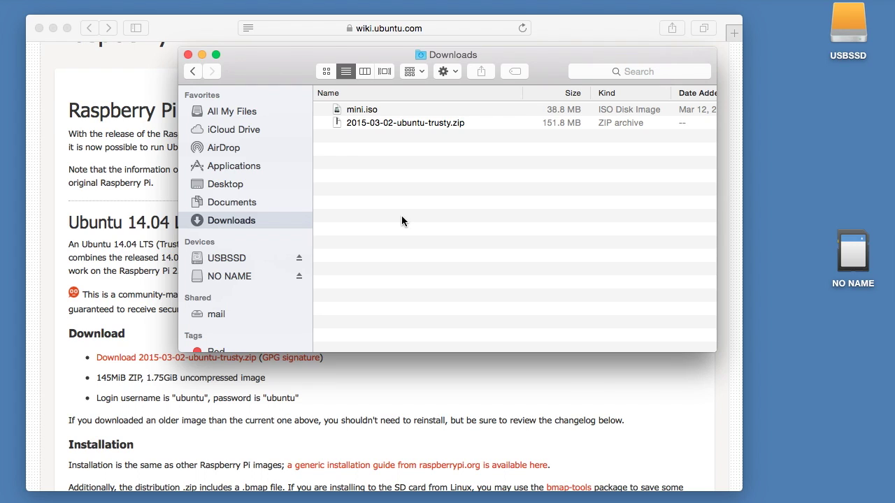
drag(853, 256, 821, 241)
click(437, 234)
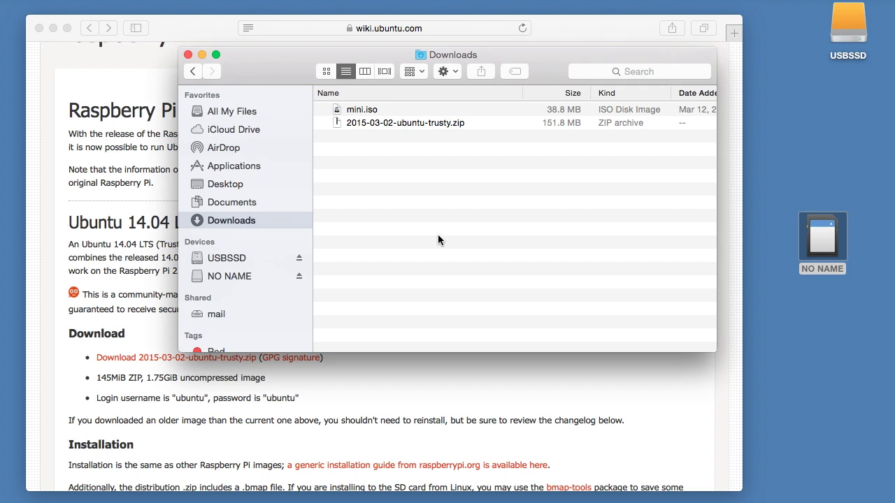
Close the Finder window and launch Terminal from Spotlight, centring its window
click(188, 55)
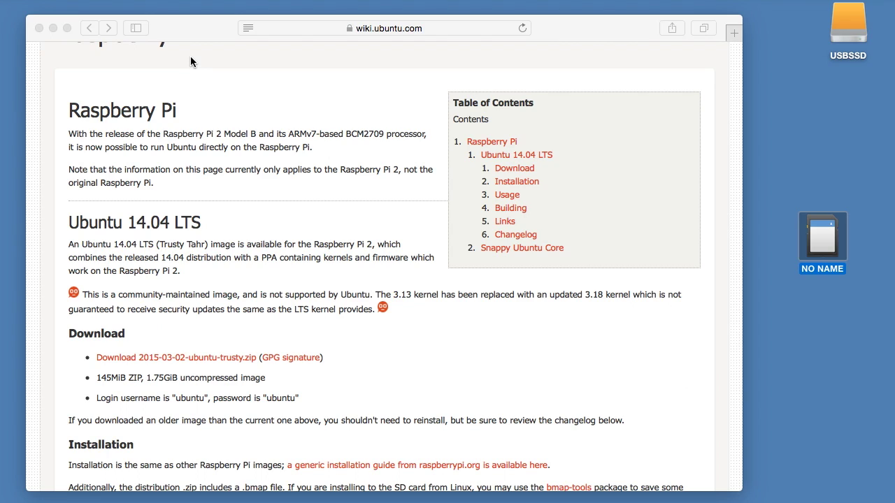
key(super+space)
text(ter)
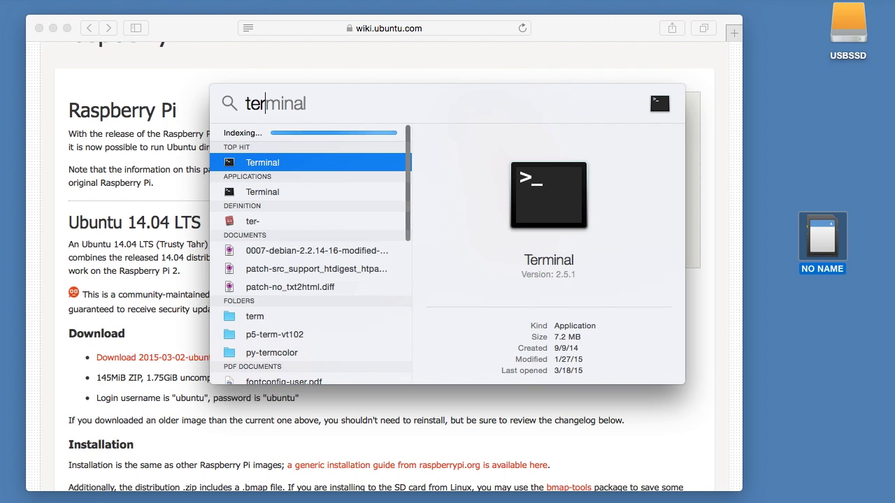
key(Return)
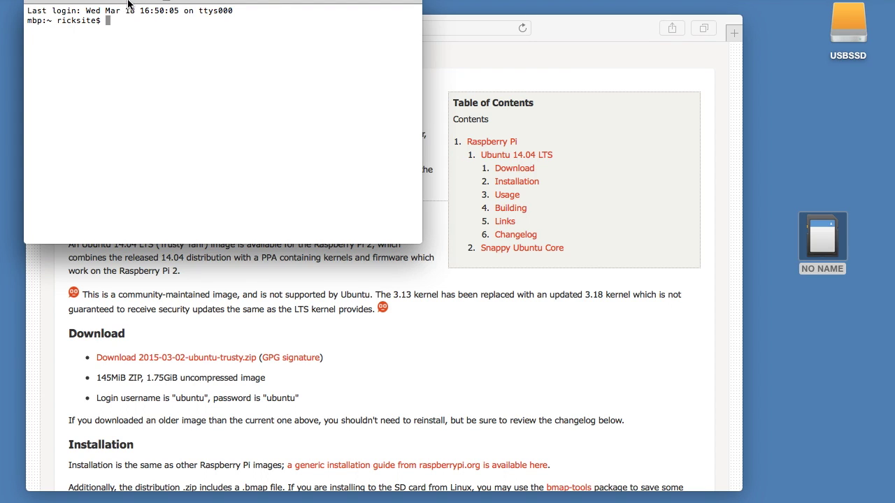
drag(128, 3, 335, 51)
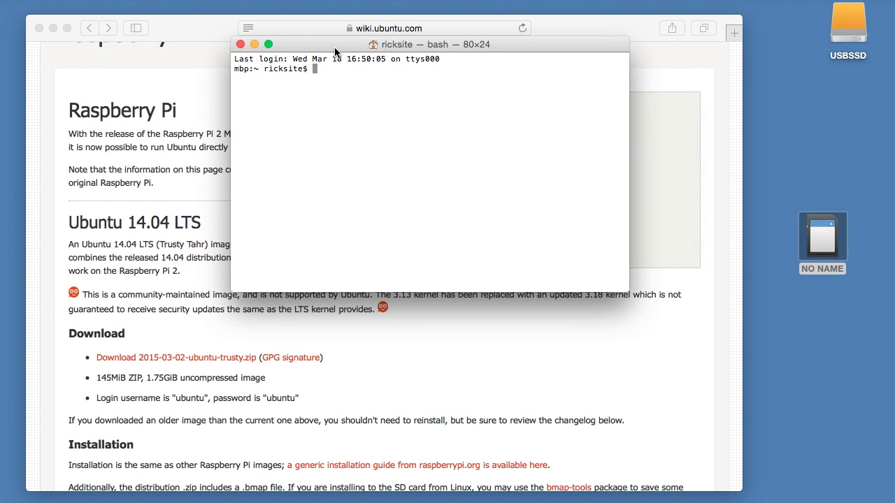
Run diskutil list, enlarge the window to 88×36, and pick out /dev/disk3 as the card
text(diskutil list)
key(Return)
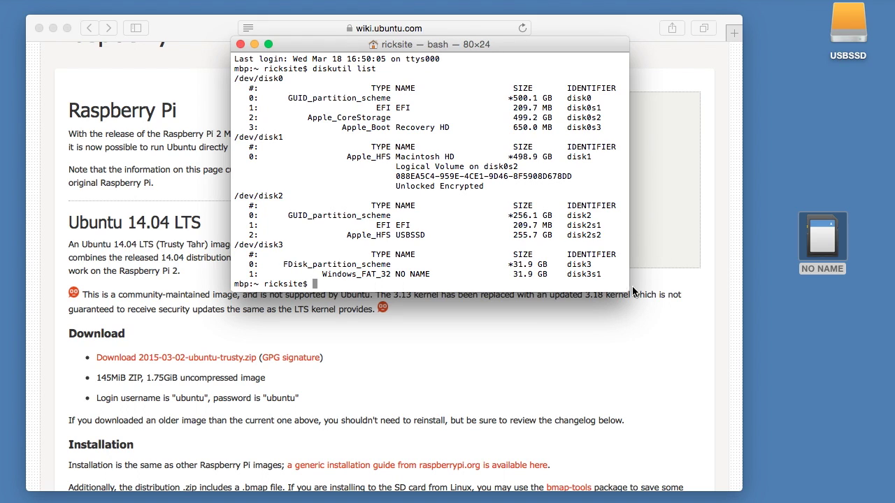
drag(630, 293, 668, 412)
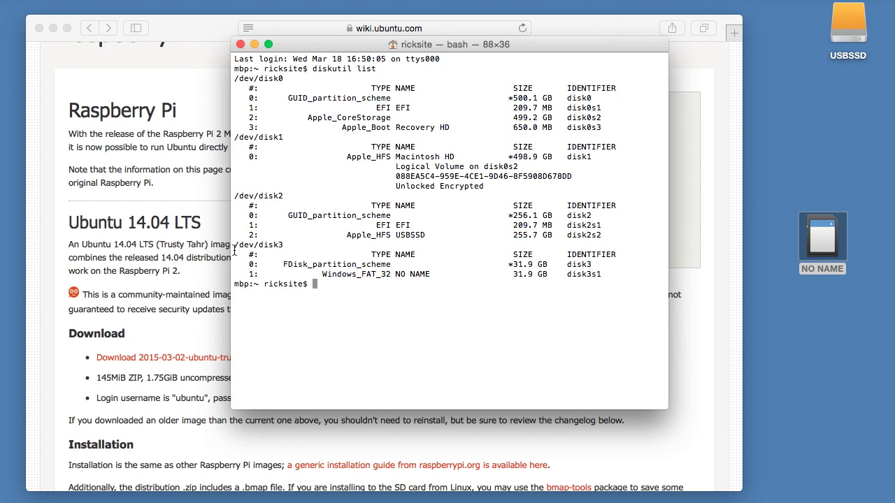
drag(235, 246, 284, 245)
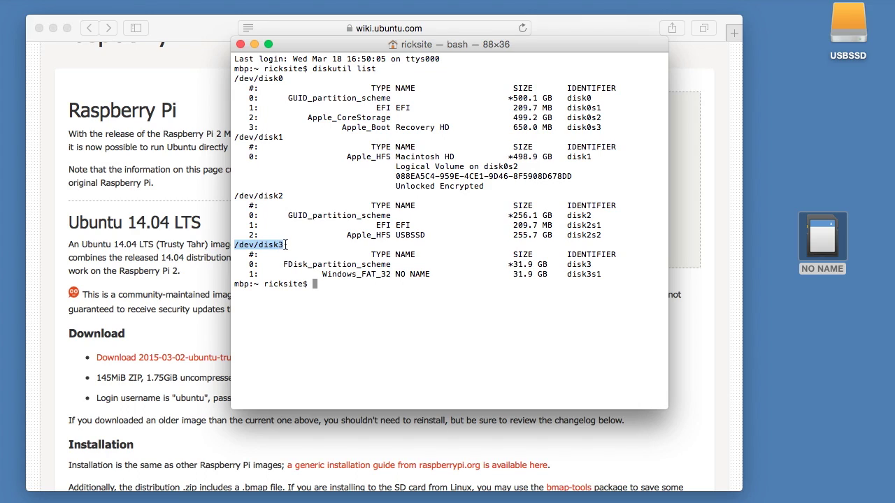
click(391, 293)
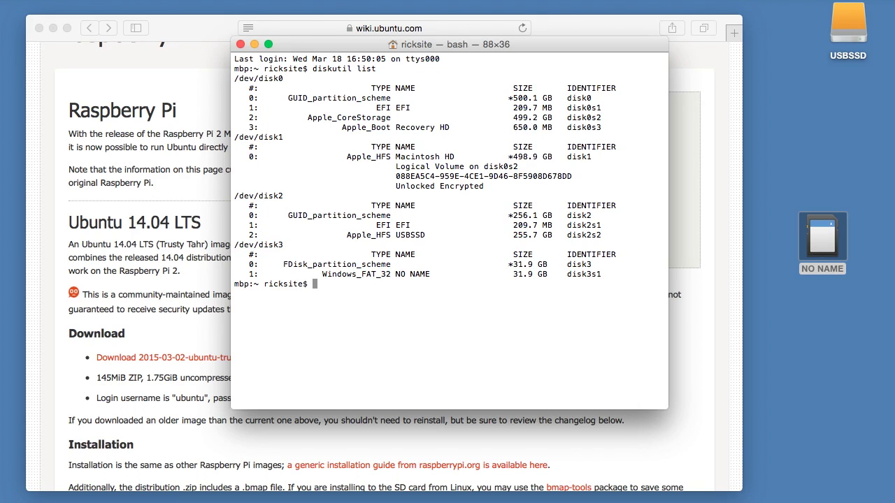
Change into the Downloads folder and list its files
text(cd Dow)
key(Tab)
key(Return)
text(ls)
key(Return)
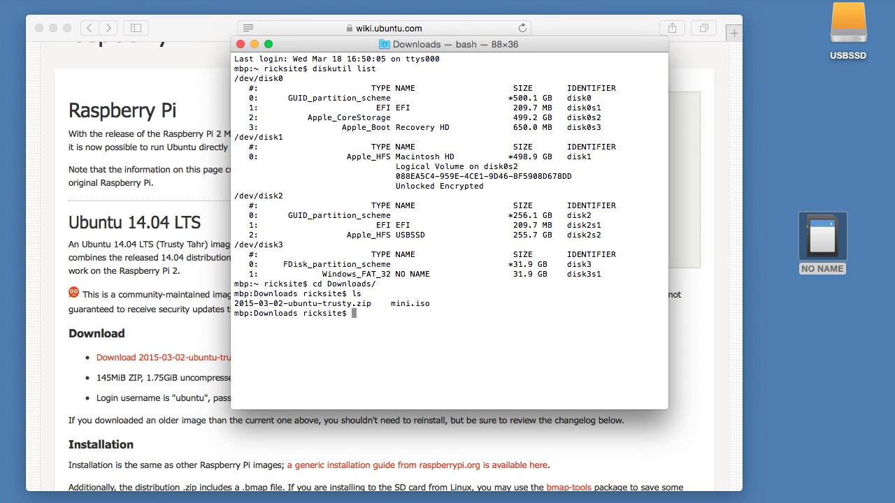
Unzip 2015-03-02-ubuntu-trusty.zip and list the resulting .img and .bmap files
text(unzip 2)
key(Tab)
key(Return)
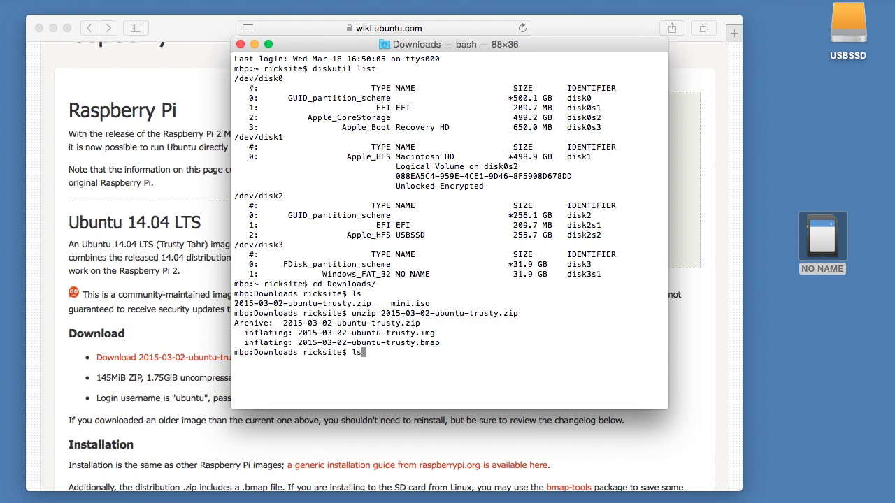
text(ls)
key(Return)
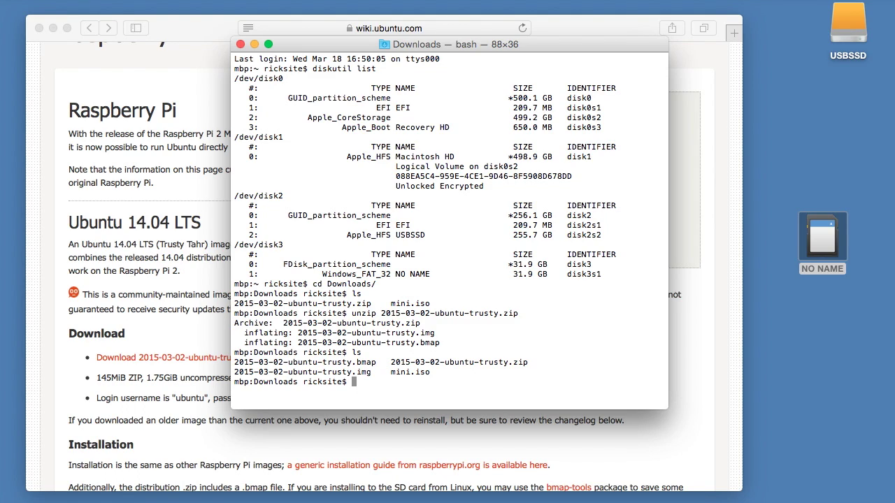
Clear the screen and run diskutil unmountdisk /dev/disk3 to unmount the card's volumes
text(clear)
key(Return)
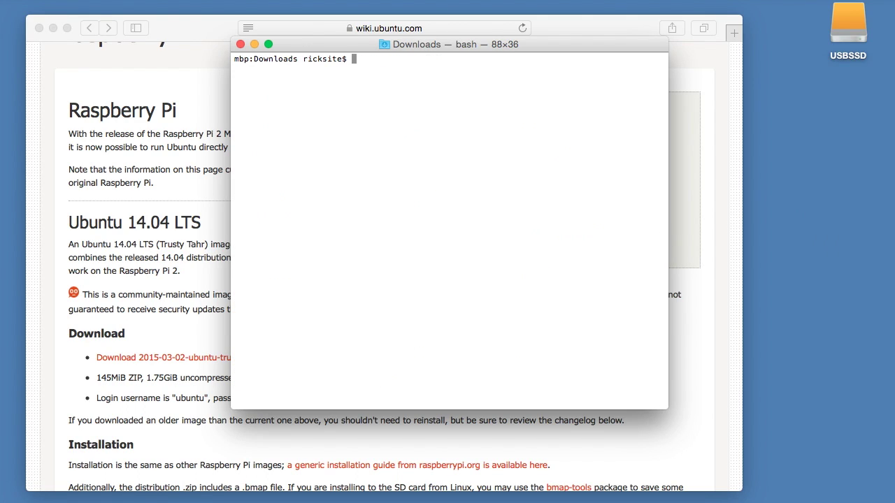
text(diskutil unmountdisk /dev/)
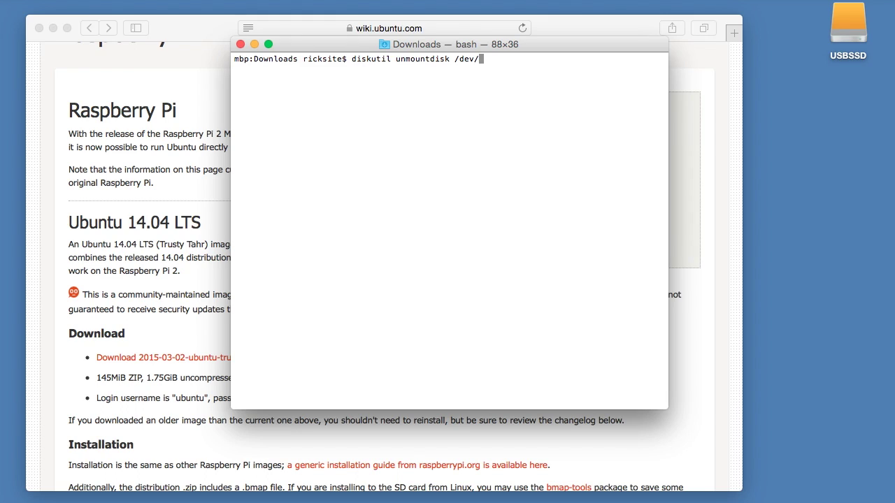
text(disk3)
key(Return)
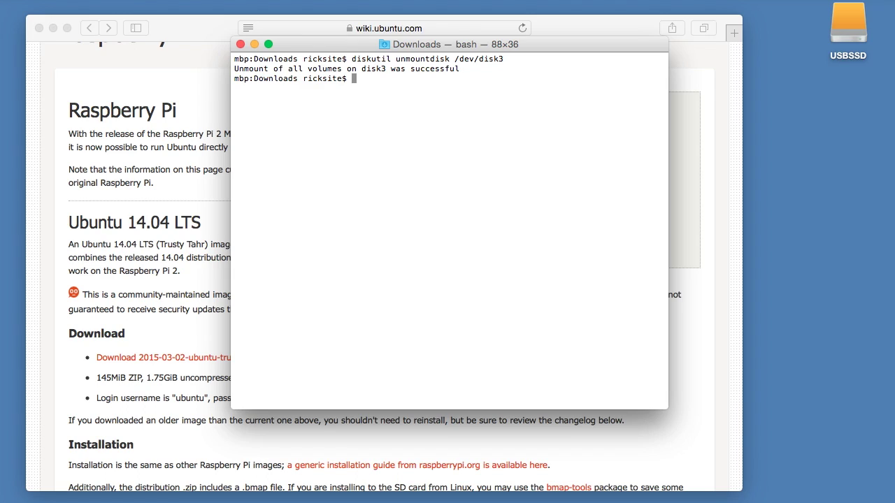
Write 2015-03-02-ubuntu-trusty.img to /dev/rdisk3 with sudo dd at bs=1m, entering the admin password
text(sudo dd if=20)
key(Tab)
text(i)
key(Tab)
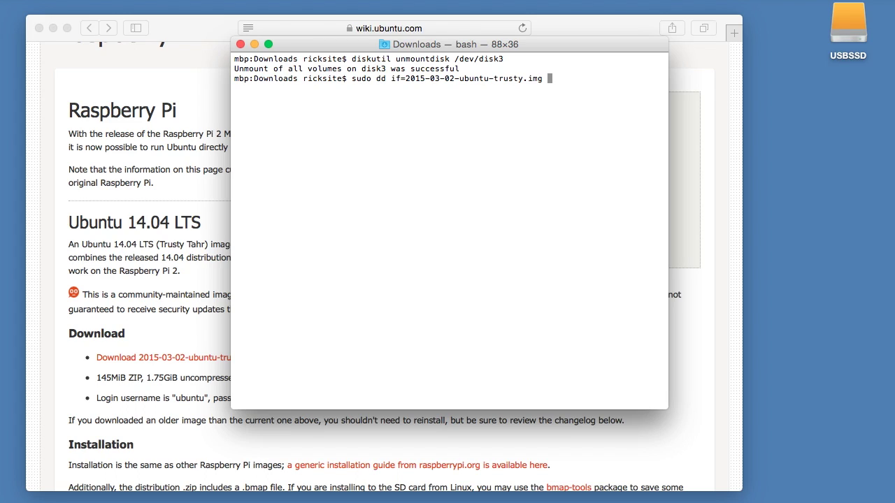
text(of=/dev/rdisk3 bs=1m)
key(Return)
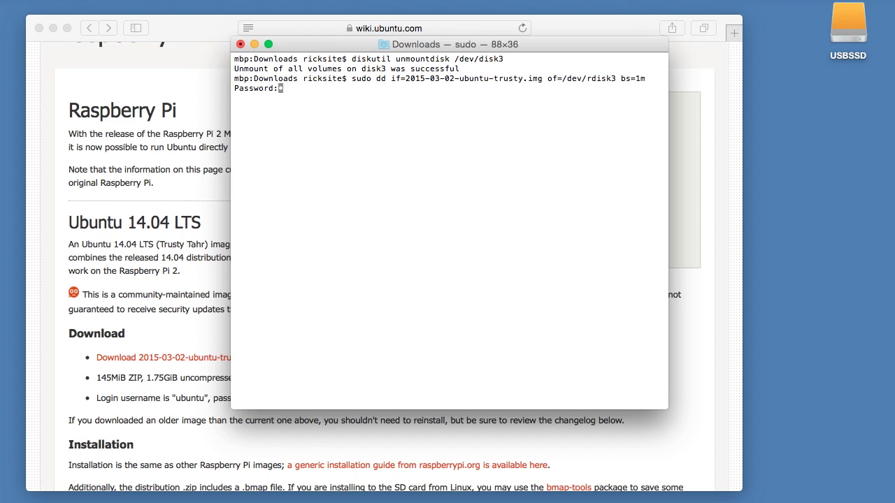
key(Return)
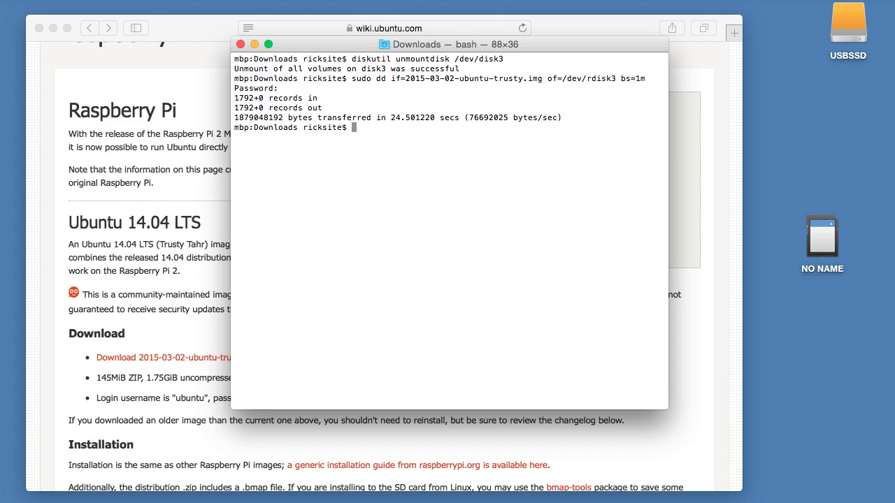
Eject the card with diskutil eject /dev/disk3
text(diskutil eject /dev/)
text(disk3)
key(Return)
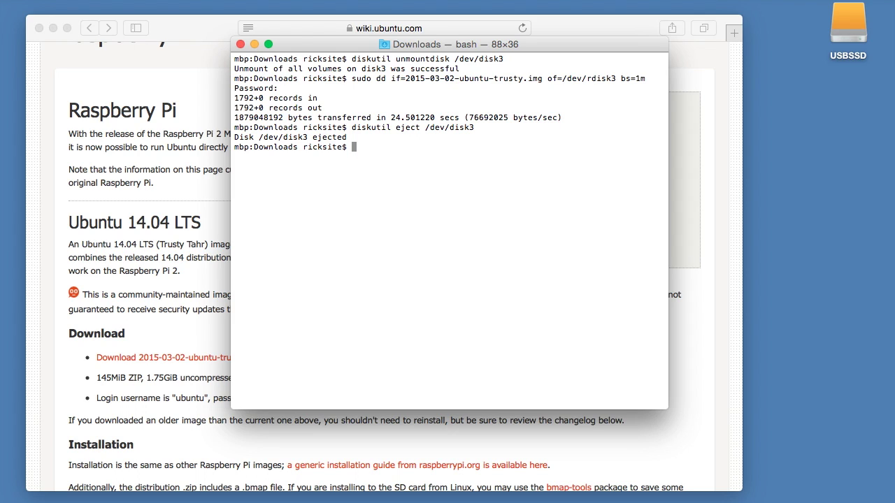
Bring the Safari Ubuntu wiki page forward and scroll through its Installation and Usage sections
click(173, 196)
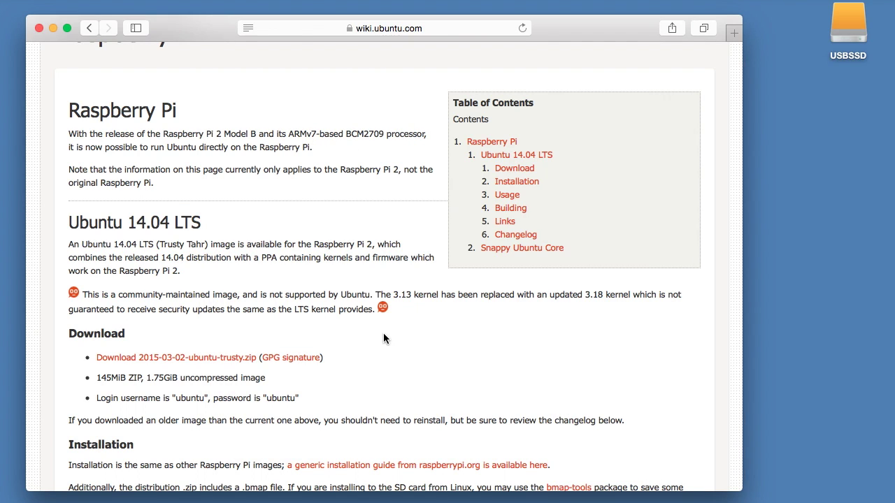
scroll(383, 335, down, 10)
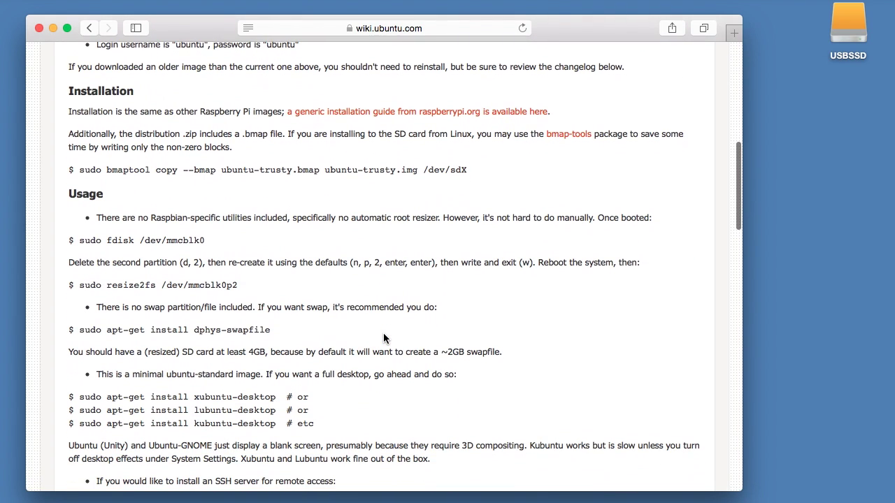
scroll(383, 335, down, 7)
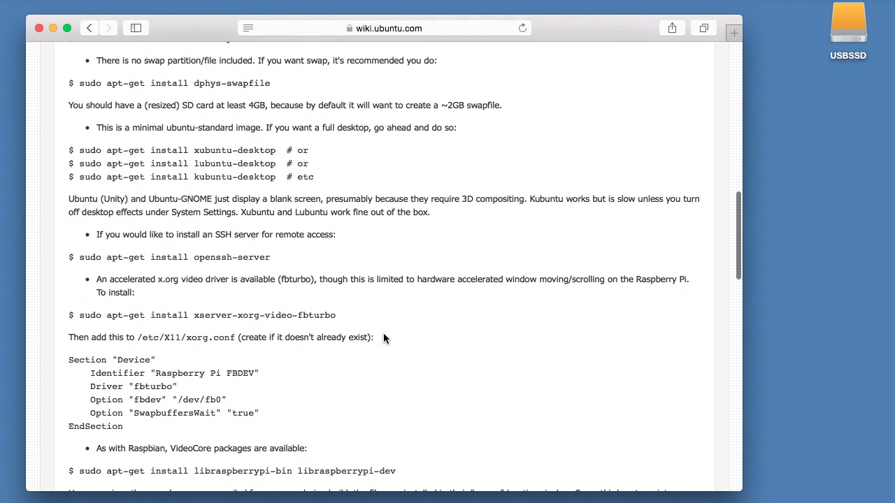
scroll(383, 337, down, 20)
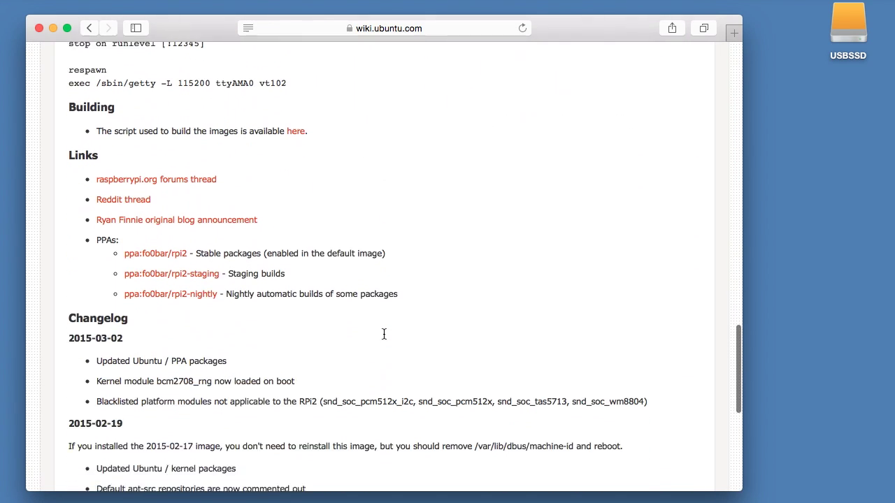
scroll(383, 334, up, 20)
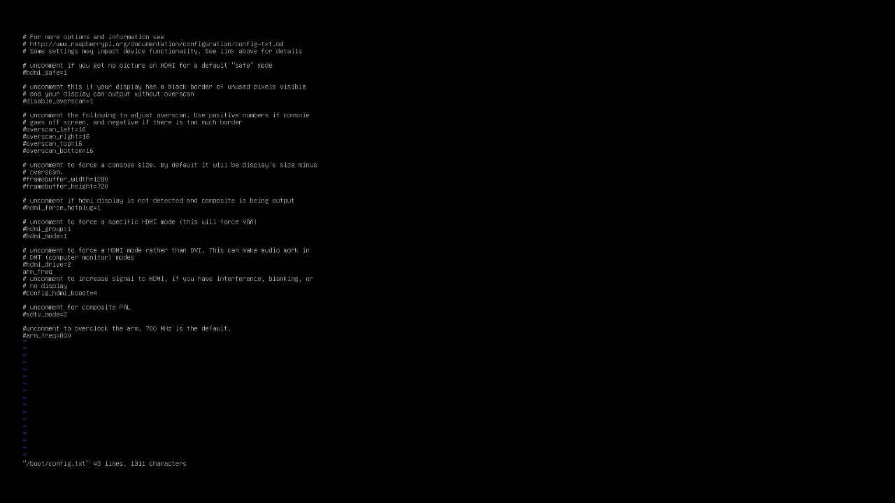
Add arm_freq=1000, core_freq=500, sdram_freq=500 and over_voltage=2 to /boot/config.txt and save with :wq
text(000)
key(Return)
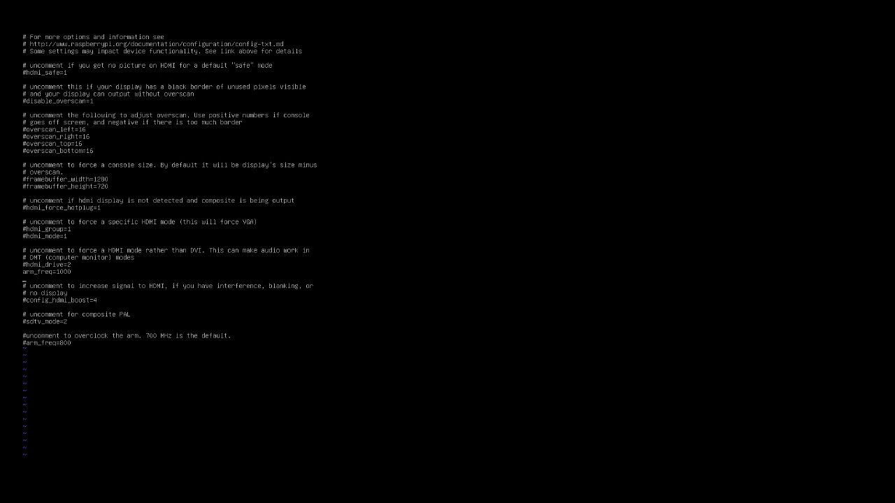
text(core_freq=500)
key(Return)
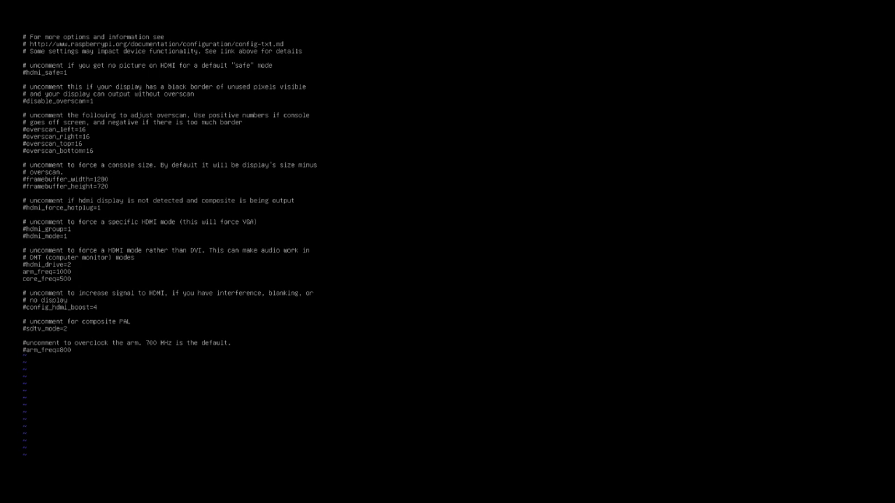
text(sdram_freq=500)
key(Return)
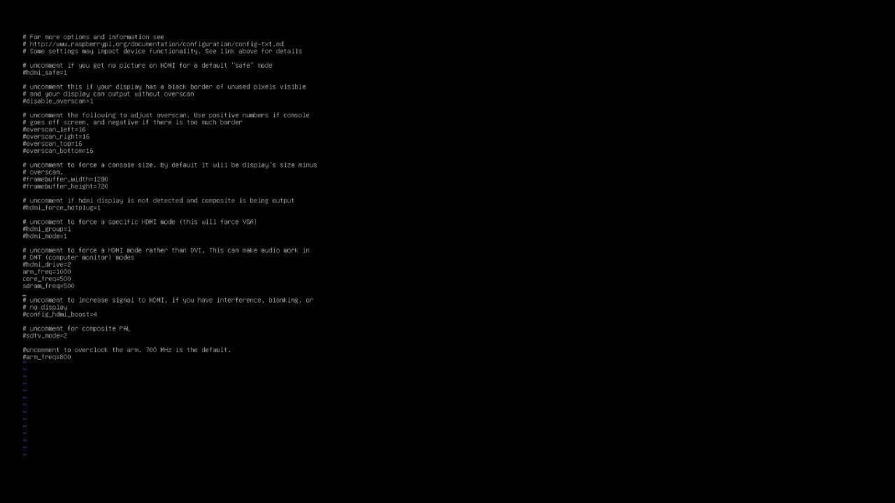
text(over_voltage)
key(Return)
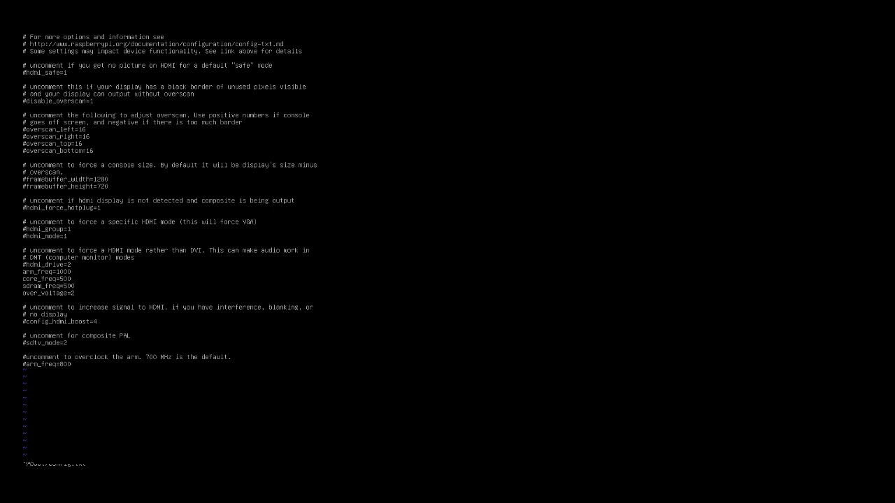
key(Return)
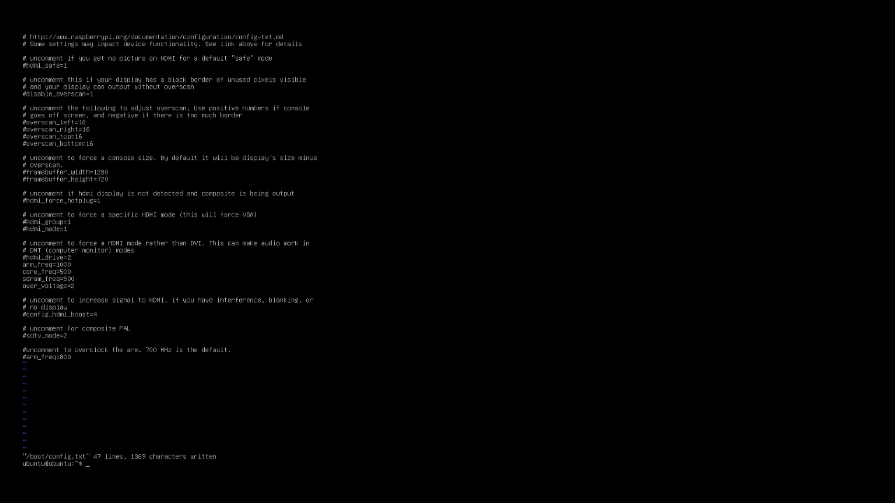
Enter sudo reboot to restart the Pi and apply the overclock
text(sudo reboot)
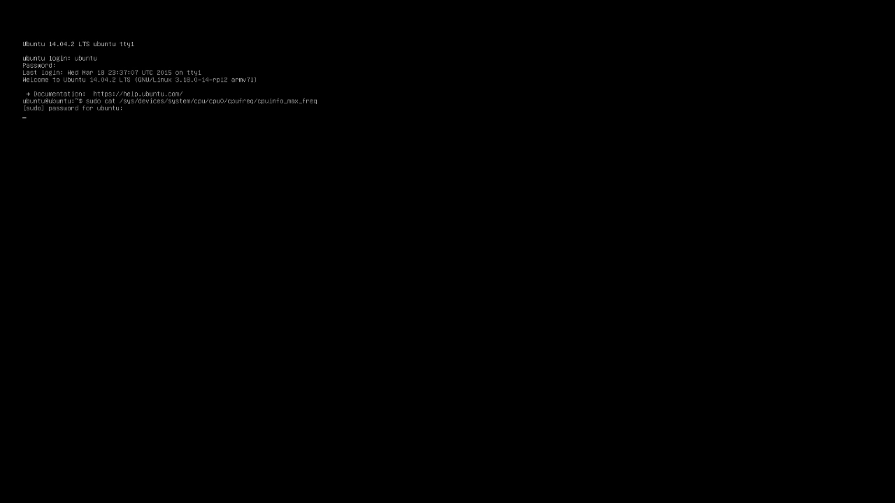
key(Return)
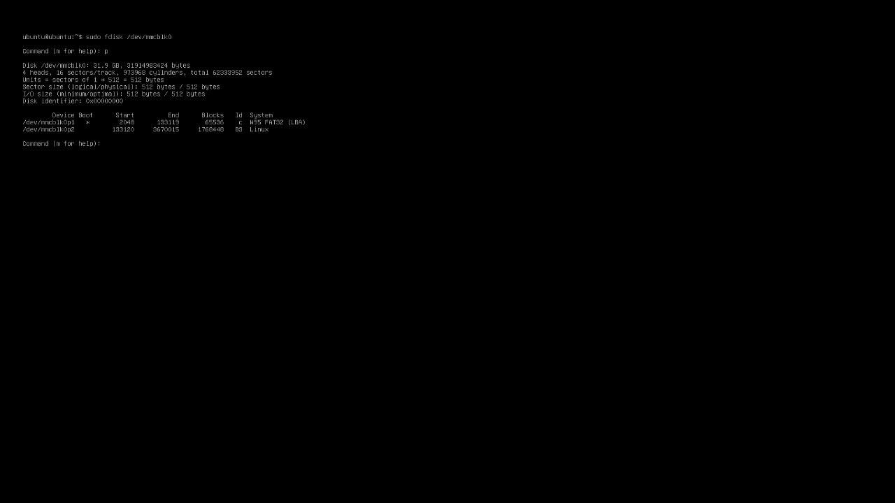
Delete partition 2 from the SD card in fdisk
text(d)
key(Return)
text(2)
key(Return)
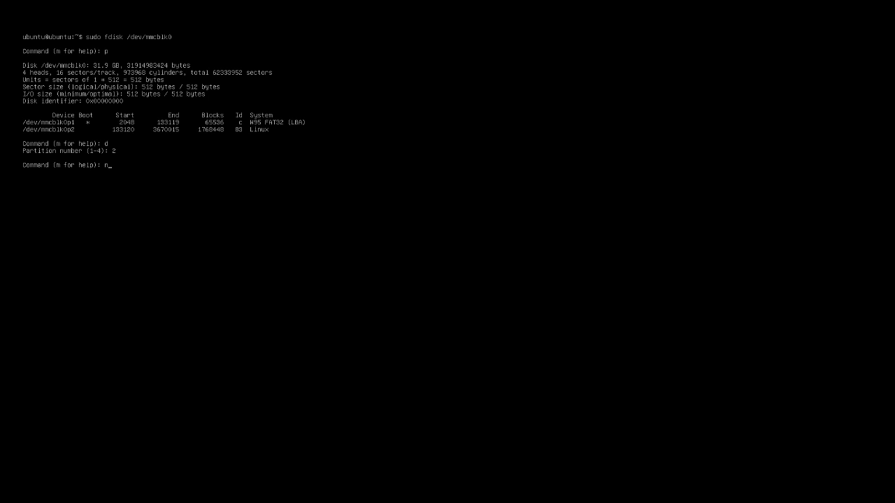
Recreate primary partition 2 with default first and last sectors to fill the card, and write the table
text(n)
key(Return)
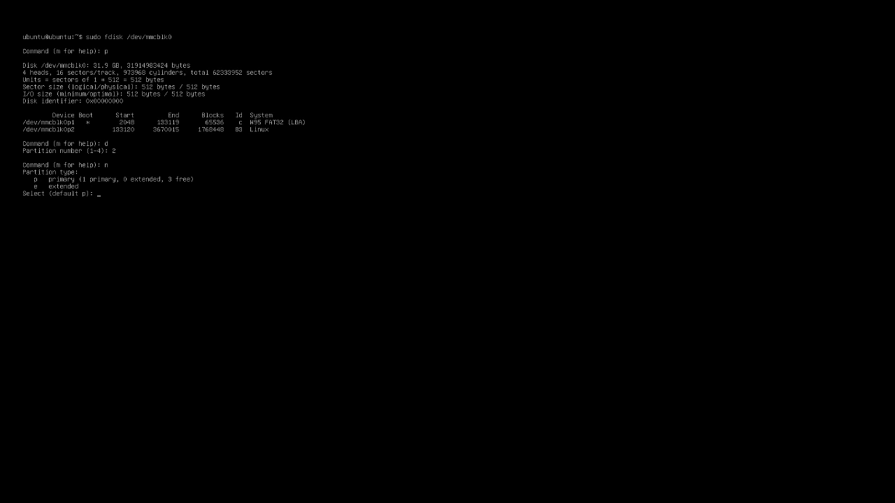
key(Return)
text(2)
key(Return)
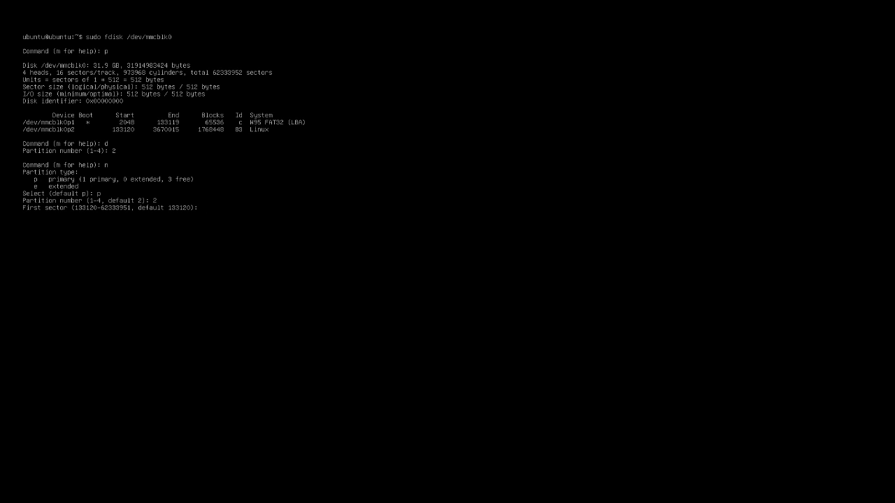
key(Return)
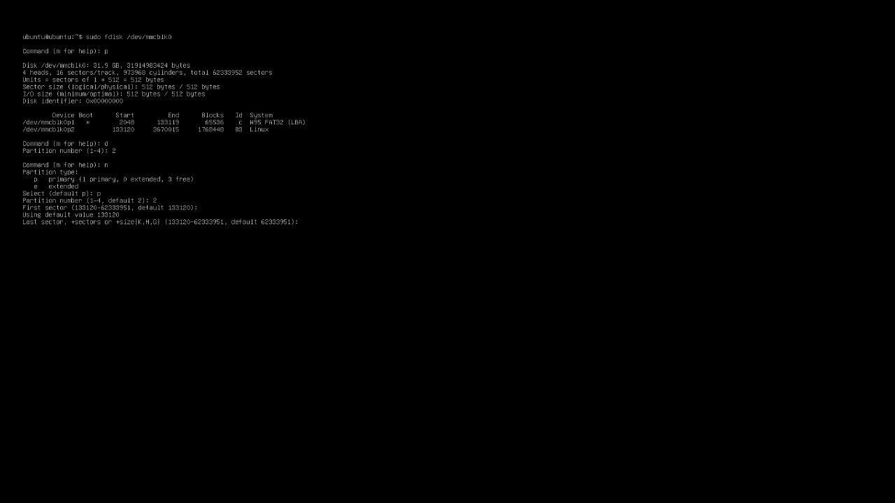
key(Return)
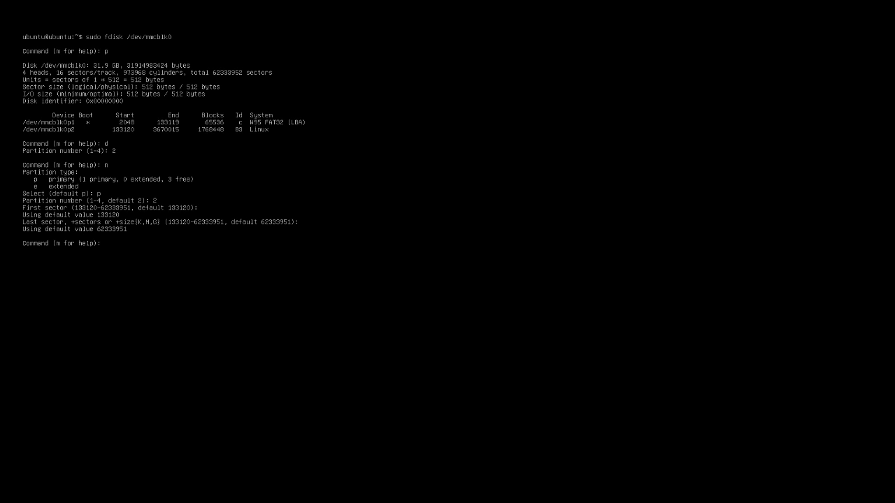
text(w)
key(Return)
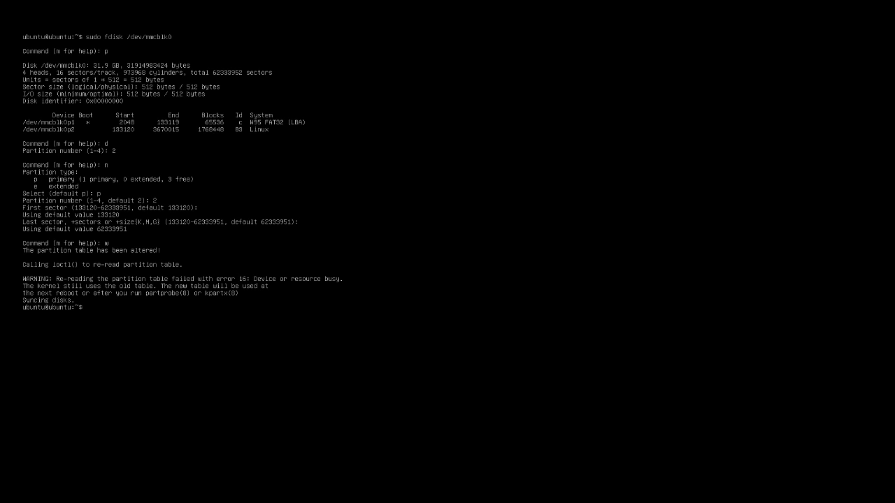
Enter sudo reboot to restart the Pi
text(sudo reboot)
Grow /dev/mmcblk0p2 with resize2fs after the password, and check with df -h that / shows 30G
key(Return)
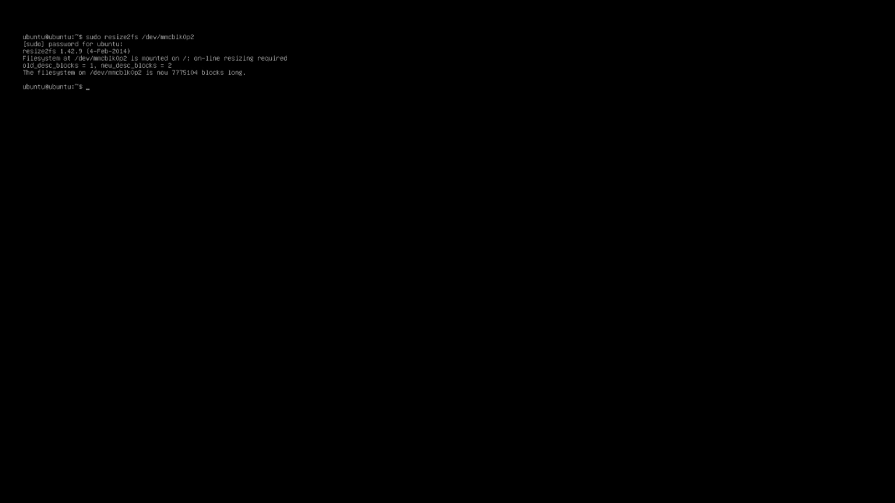
text(df -h)
key(Return)
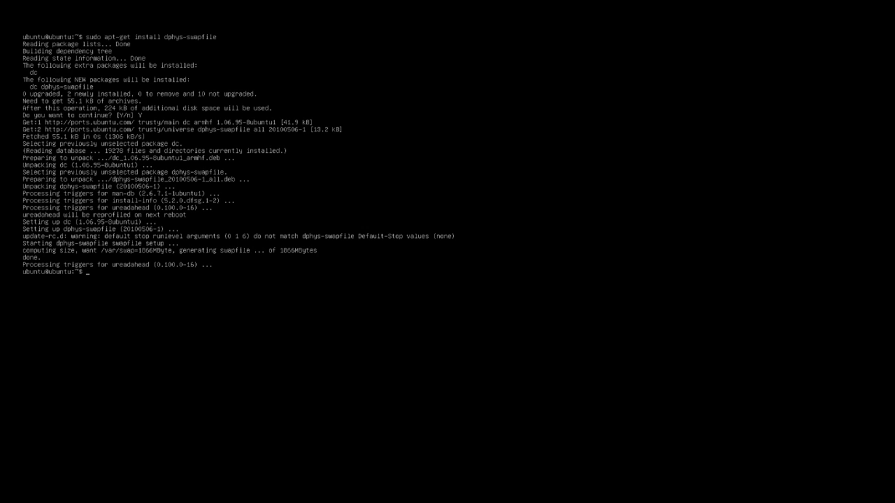
With dphys-swapfile installed and the 1866MB swap file created, enter sudo reboot at the prompt
text(sudo reboot)
Run sudo reboot to restart the Raspberry Pi
key(Return)
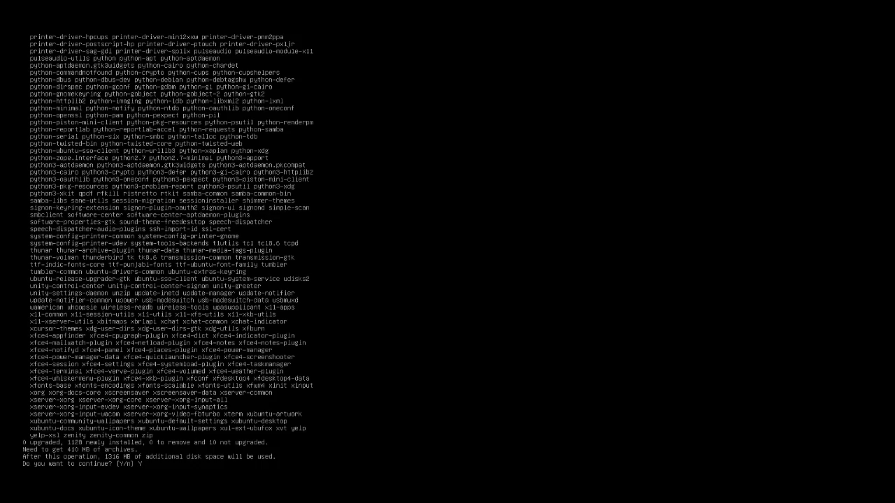
Confirm installing the 1128 xubuntu-desktop packages (410 MB download) and let setup finish
key(Return)
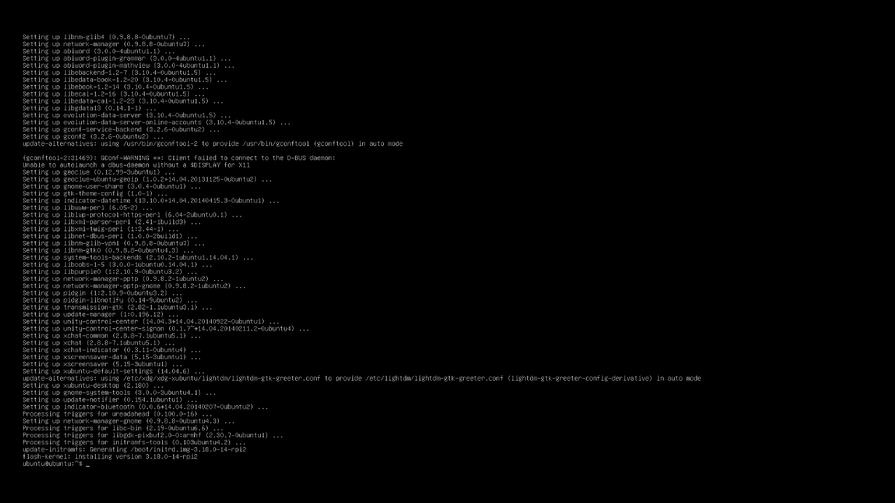
Finish the fbturbo Device section with Option "SwapbuffersWait" "true" and an EndSection line
text(ear)
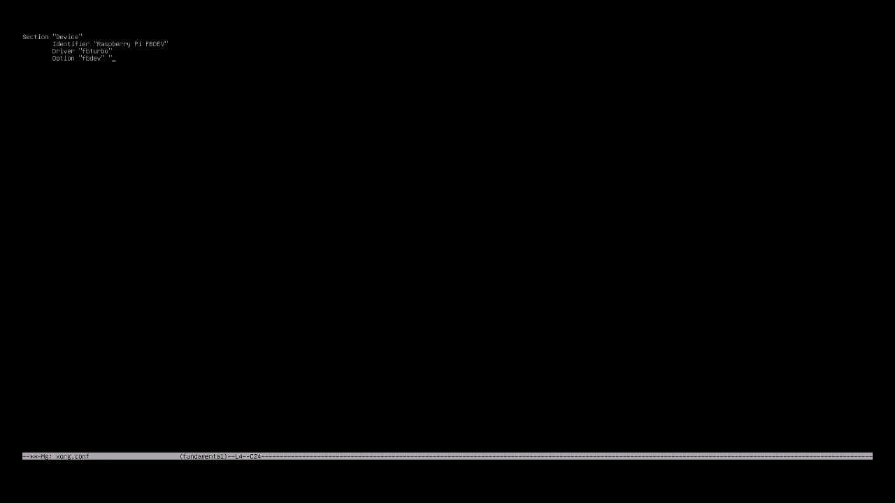
text(v" "/dev/fb0)
key(Return)
key(Tab)
text(Option "SwapbuffersWait)
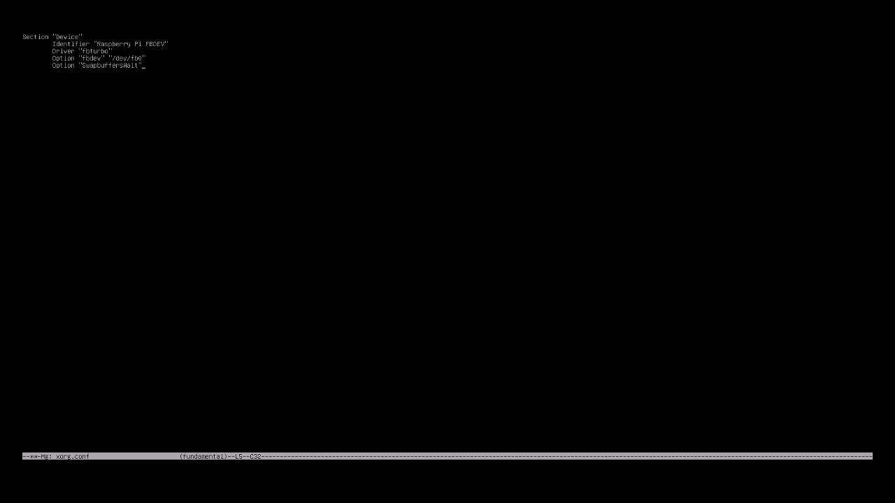
text(" "true)
key(Return)
text(EndSection)
key(Return)
Save xorg.conf and exit mg back to the shell
key(ctrl+x)
key(ctrl+s)
key(ctrl+x)
key(ctrl+c)
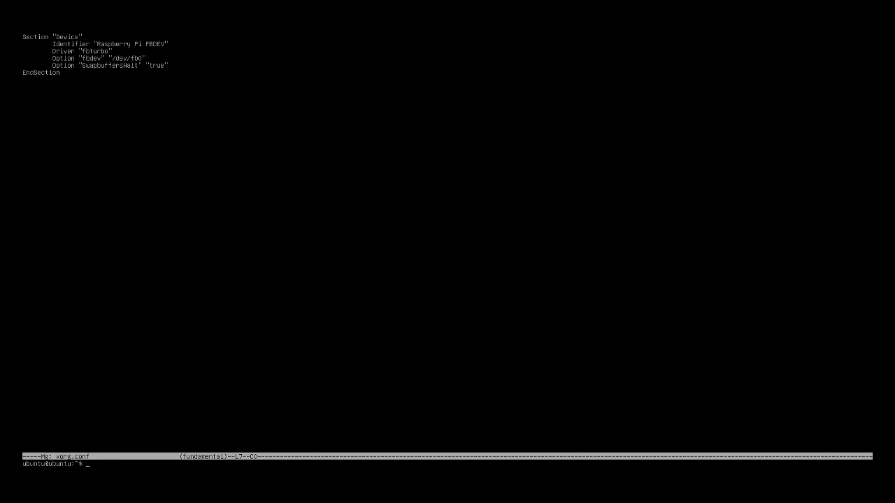
Reboot with sudo reboot and sign in at the LightDM greeter with the account password
text(sud)
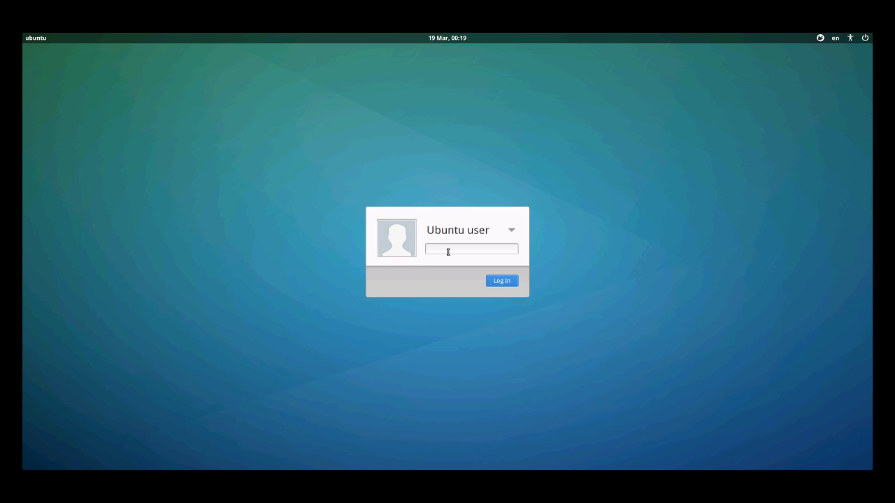
text(••••••)
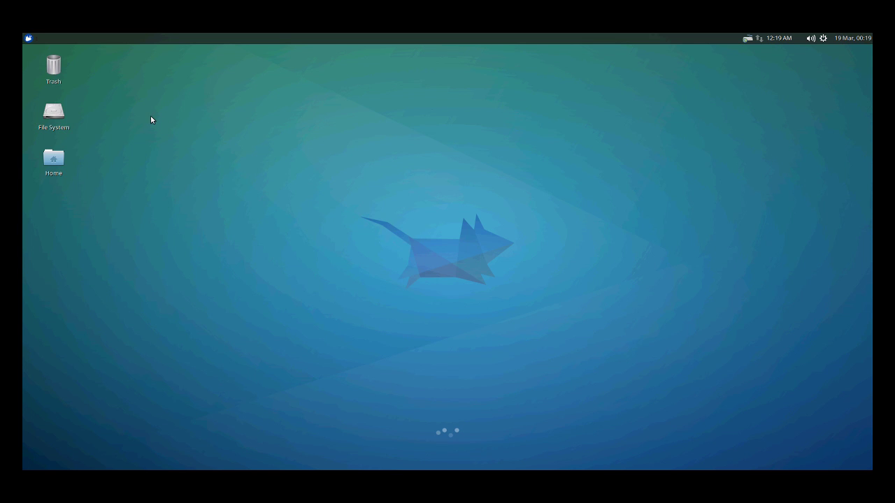
click(28, 38)
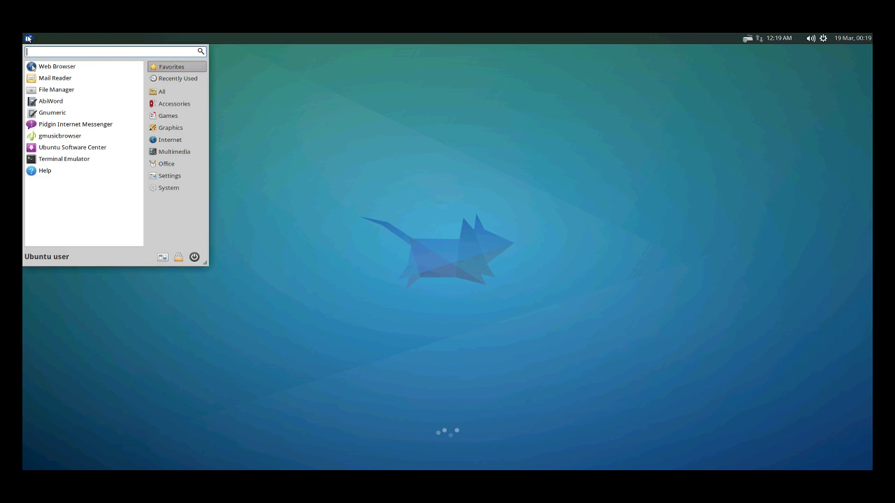
click(37, 70)
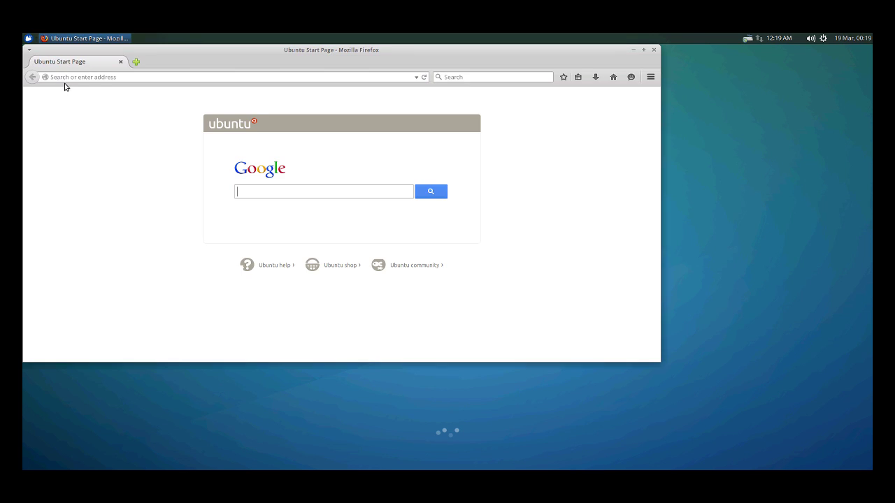
click(71, 78)
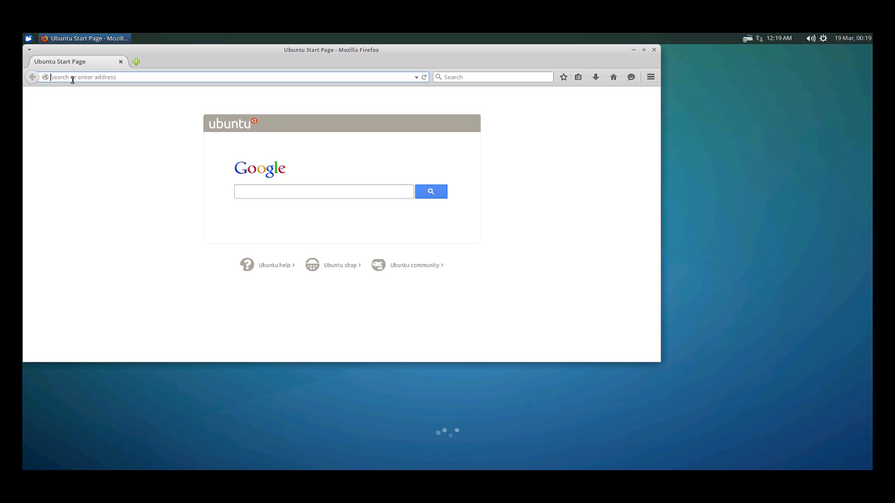
text(www.raspberrypi.org)
key(Return)
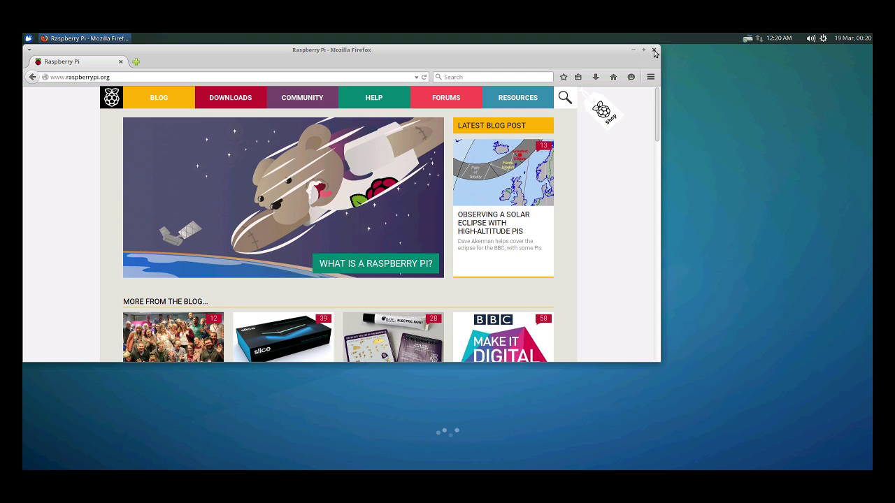
click(379, 78)
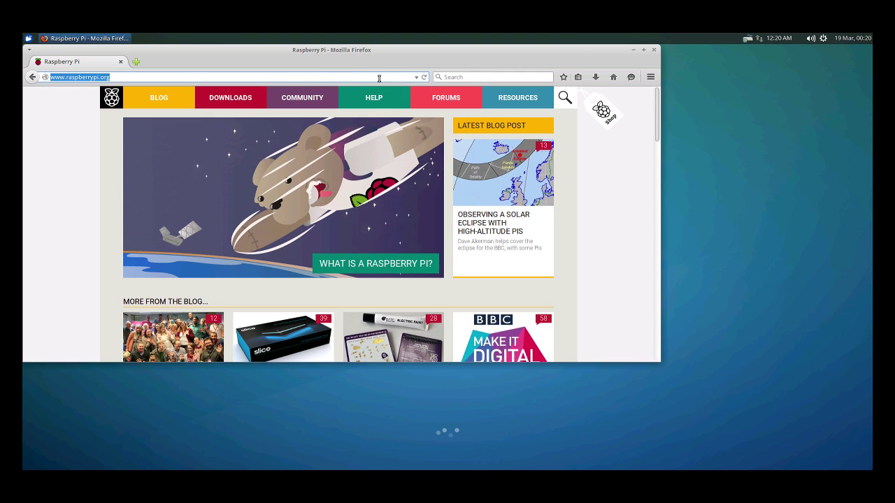
text(www.google)
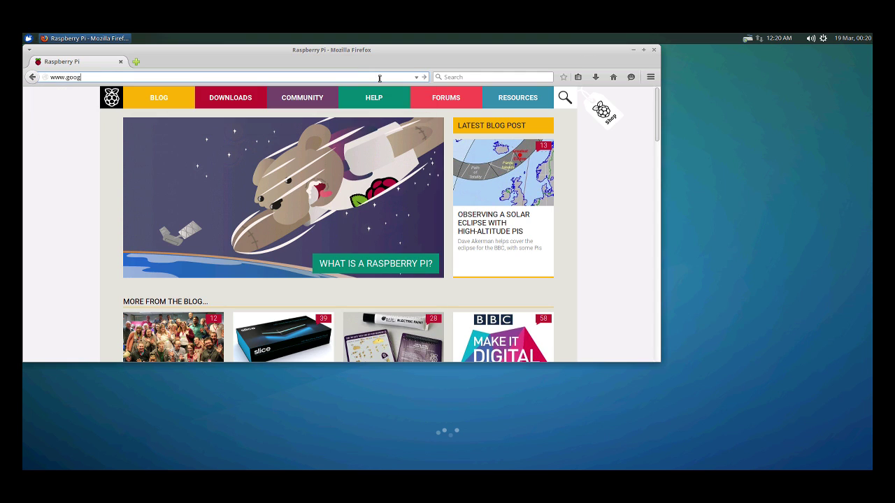
text(.com)
key(Return)
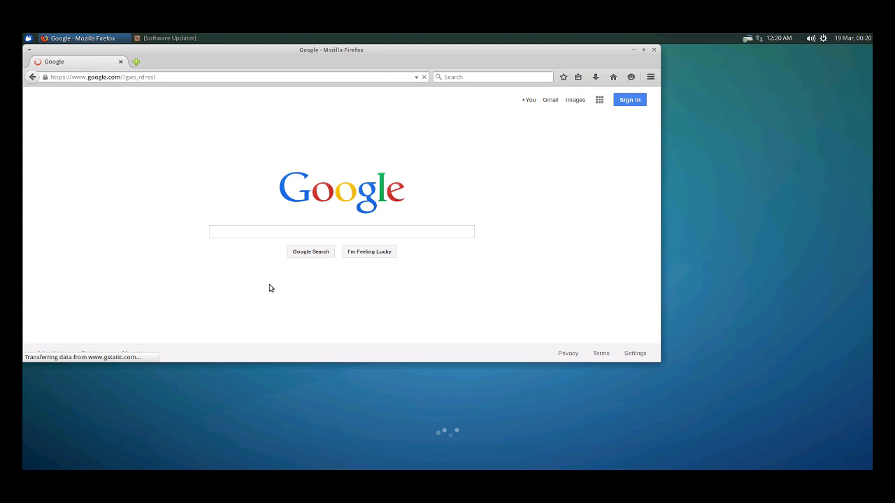
Search Google for 'raspberry pi'
click(264, 228)
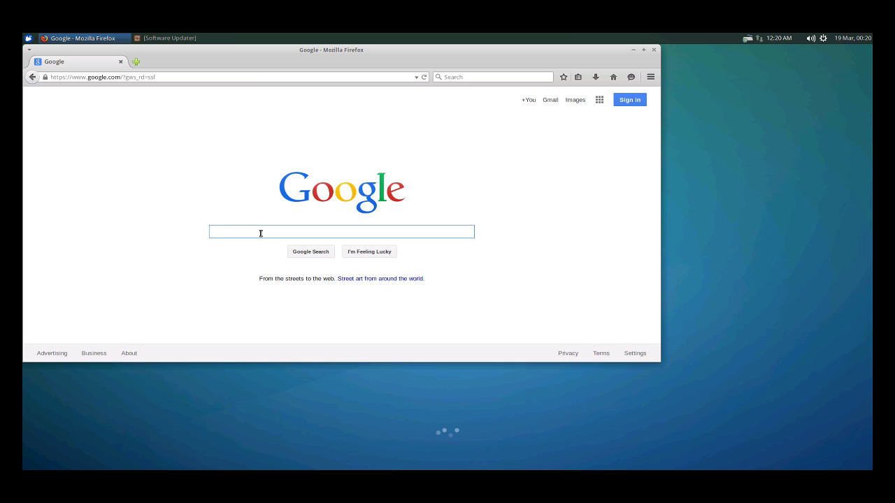
text(raspberry pi)
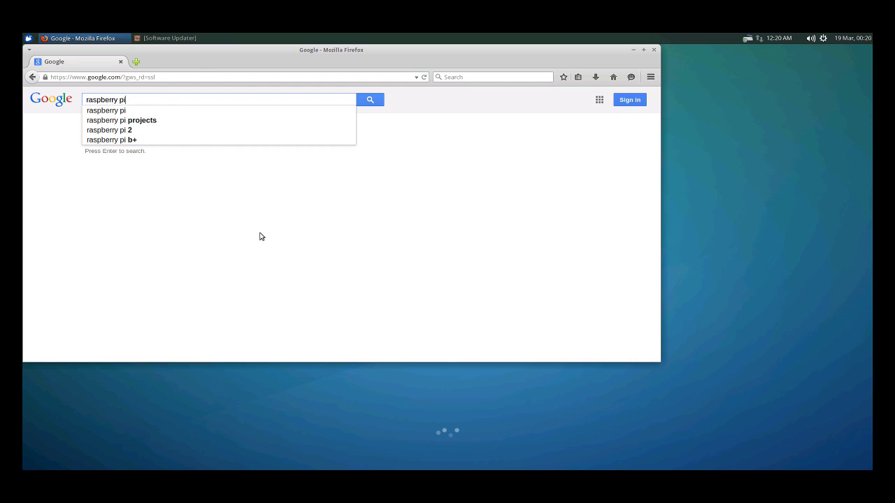
key(Return)
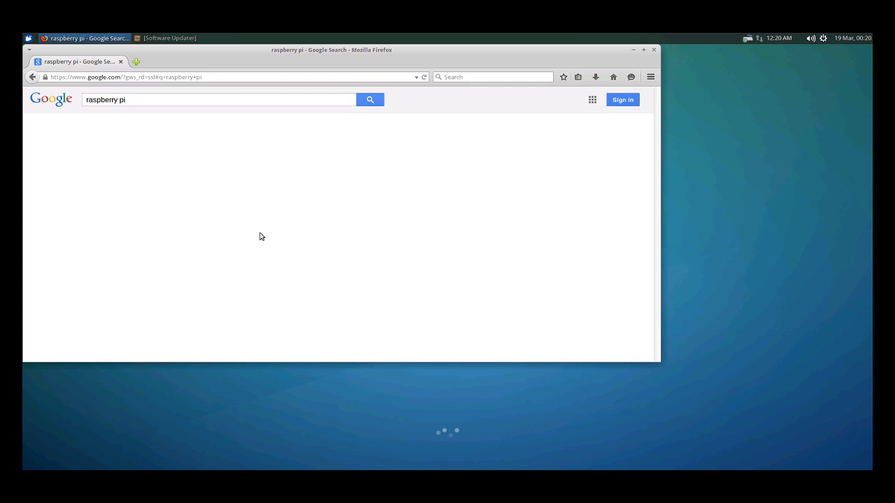